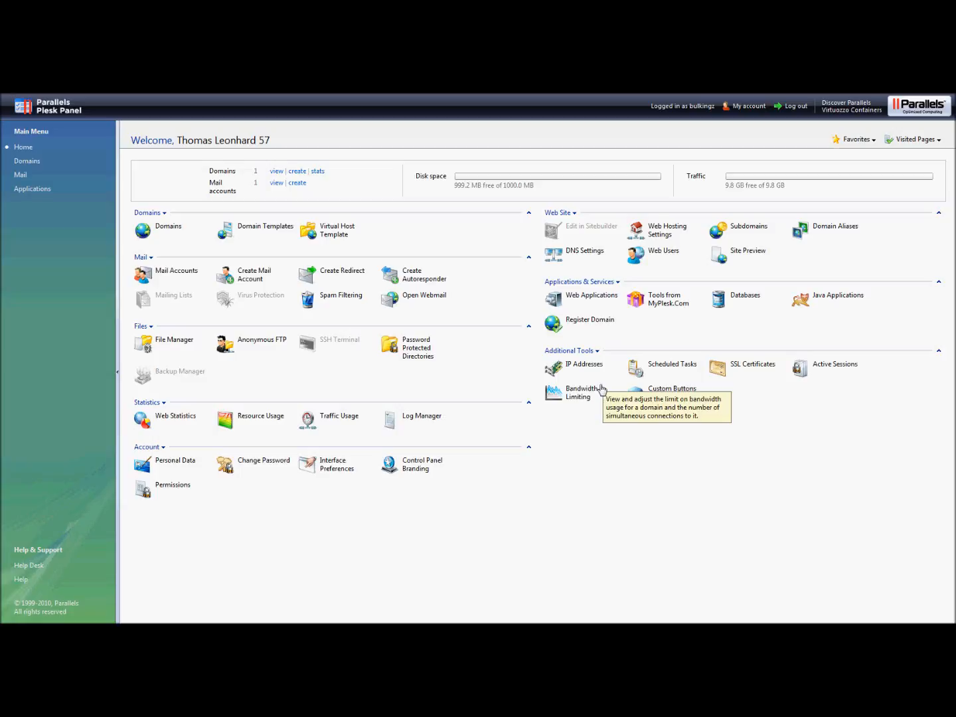
Step: Open the Install Web Application page for bulkingzone.com from its Web Applications section
left_click(593, 296)
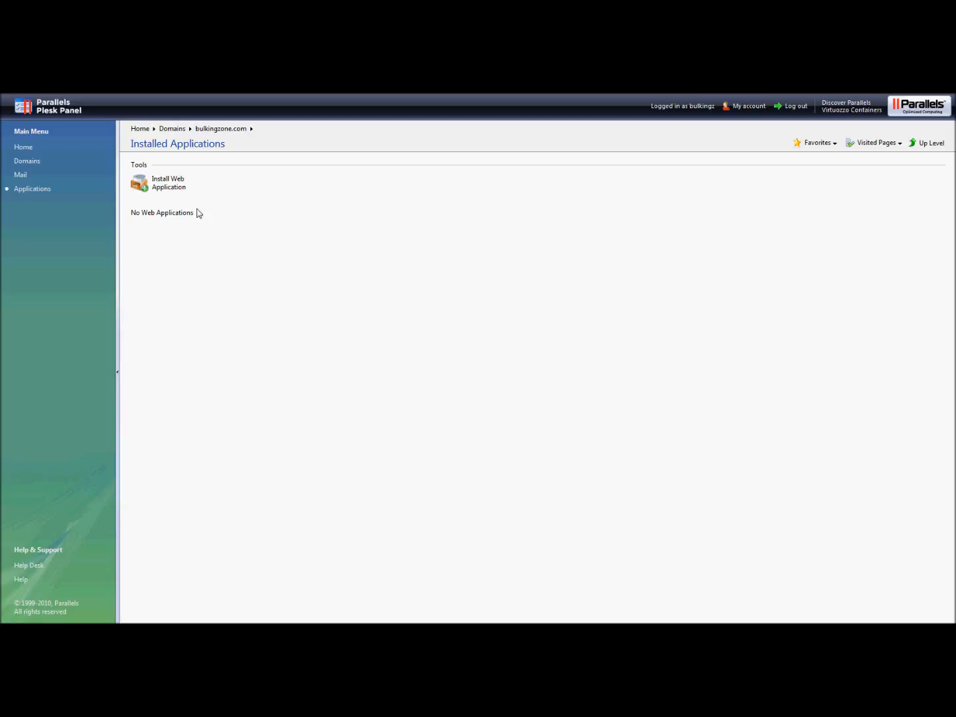
left_click(166, 184)
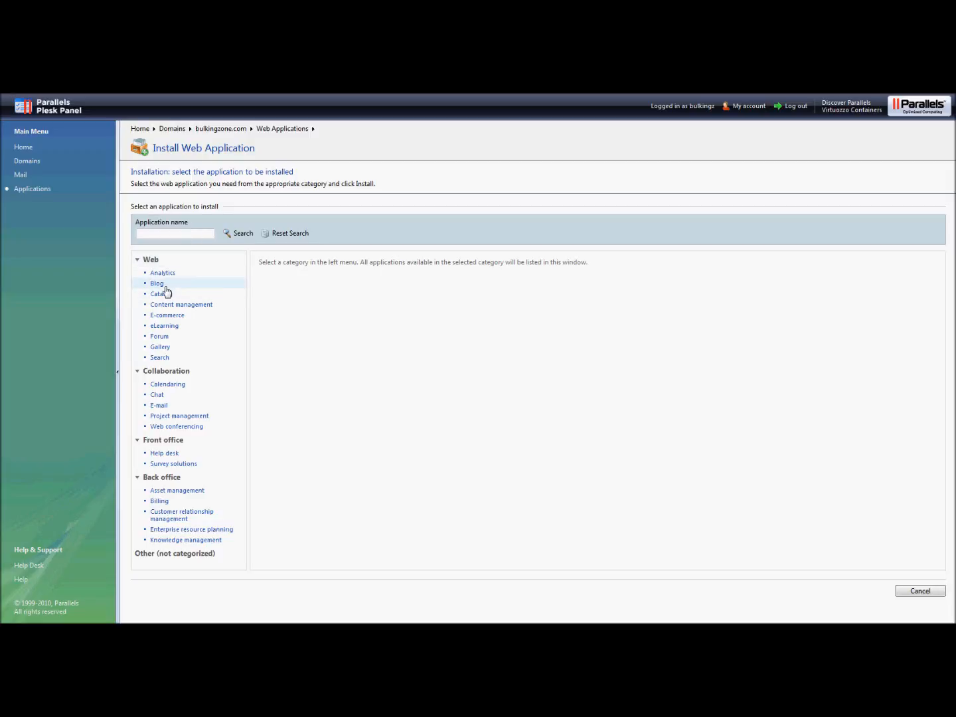
Step: List the Blog category applications, including WordPress v3.0, movabletype v5.2 and b2evolution v3.3.1
left_click(174, 234)
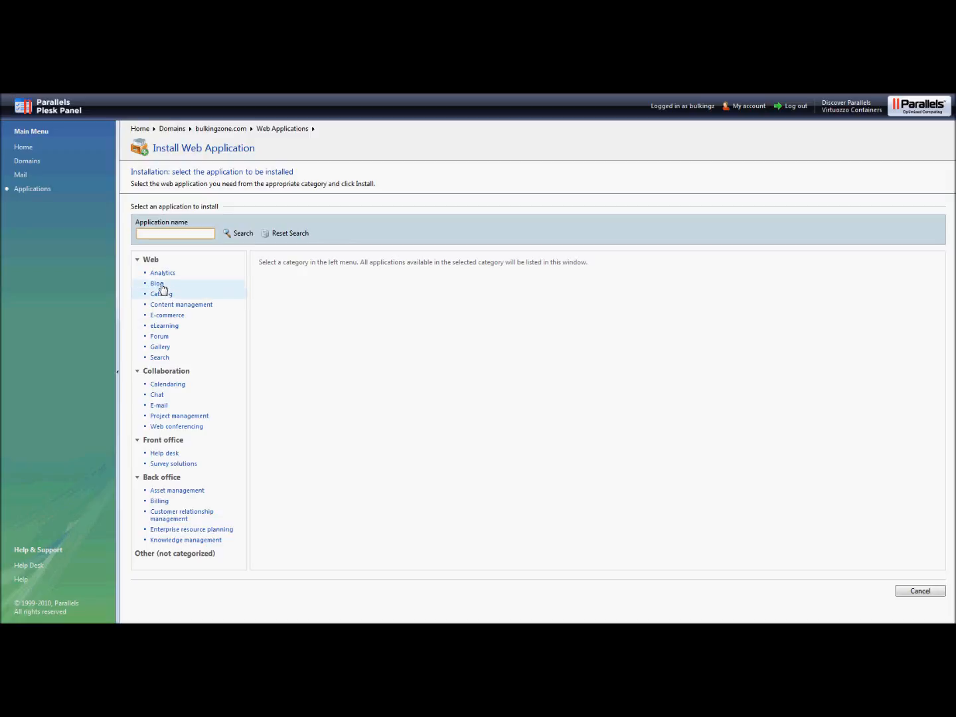
left_click(161, 286)
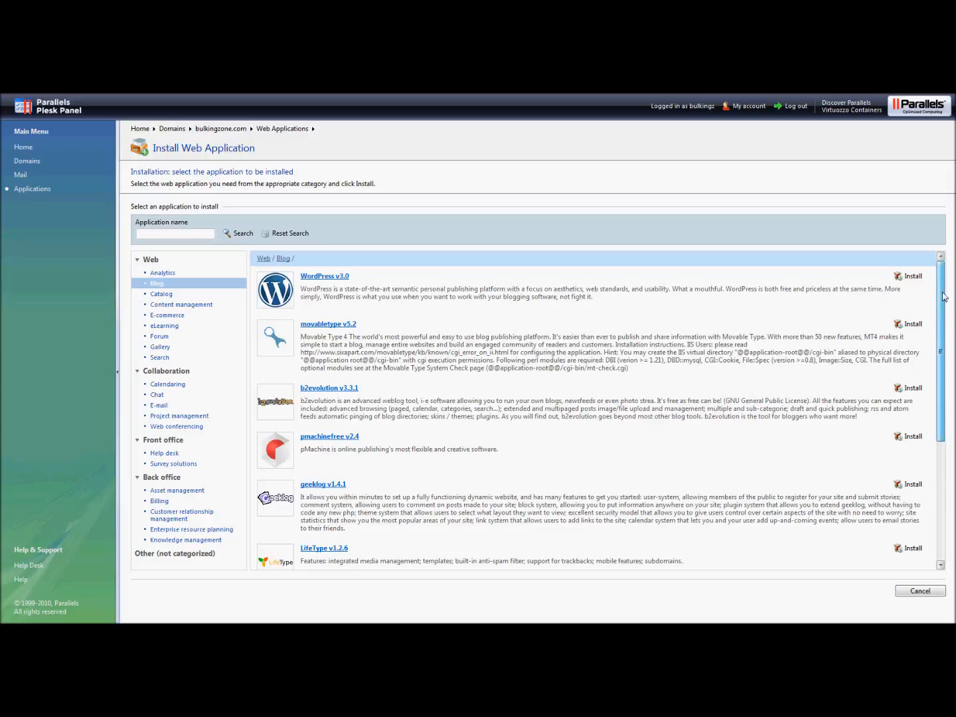
scroll(929, 312, "down", 3)
scroll(924, 330, "up", 3)
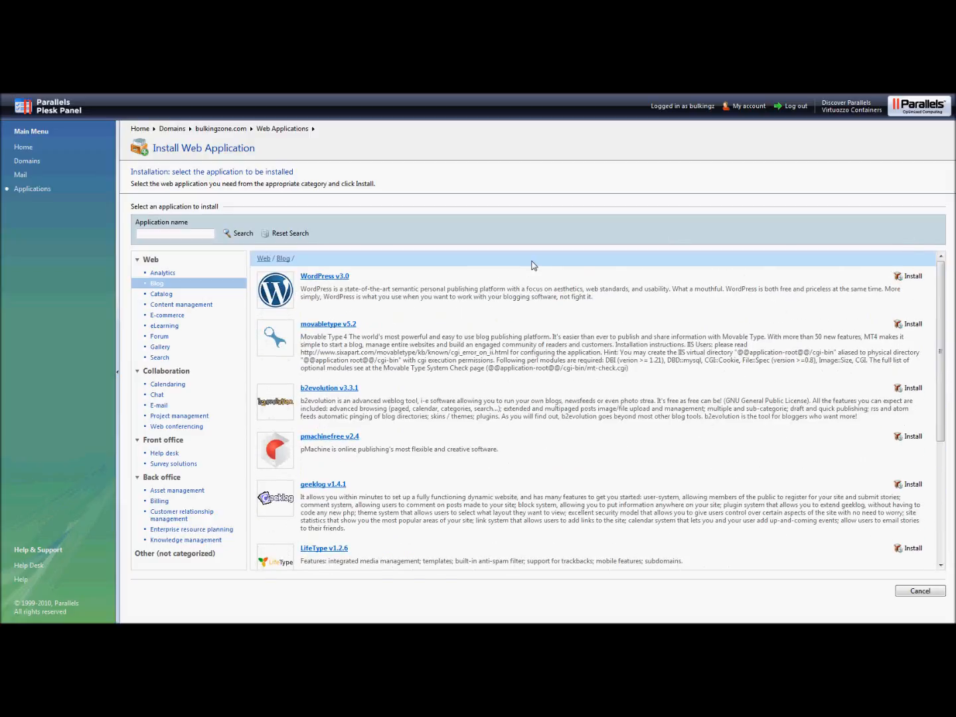
Step: Start installing WordPress v3.0, accept its GNU GPL licence and continue to the installation settings
left_click(909, 278)
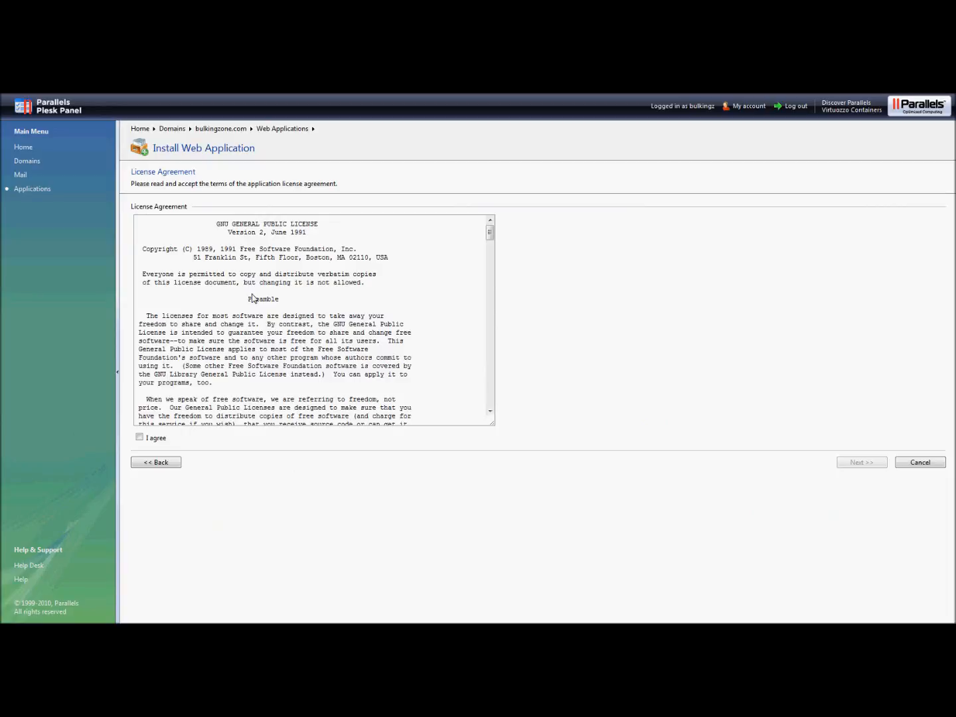
left_click(140, 438)
left_click(850, 463)
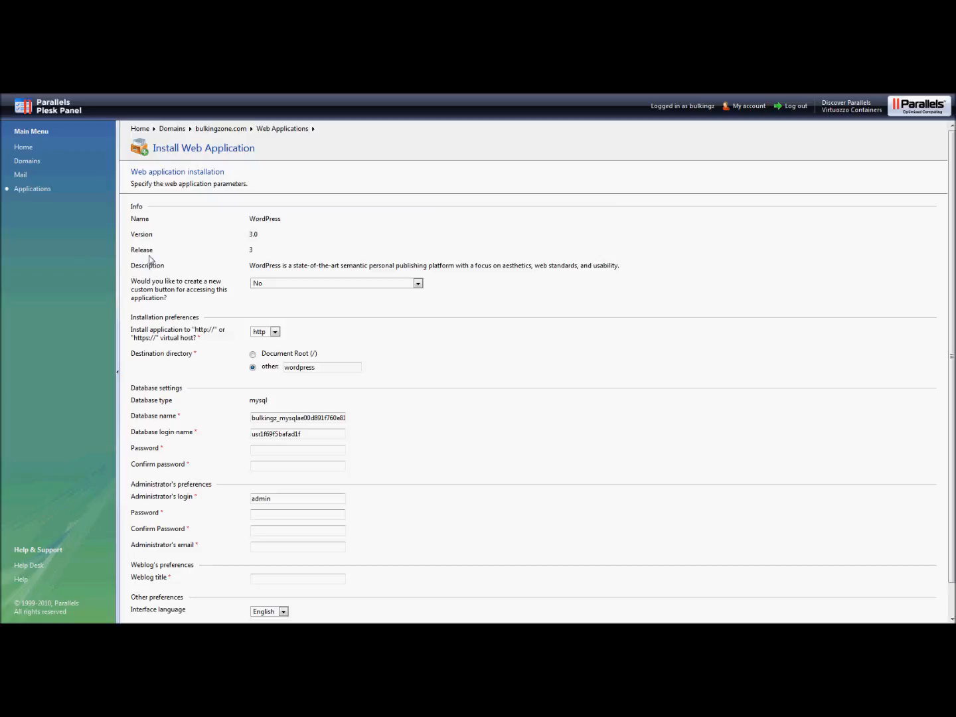
Step: Install into the Document Root (/) and enter and confirm the database password
left_click(252, 355)
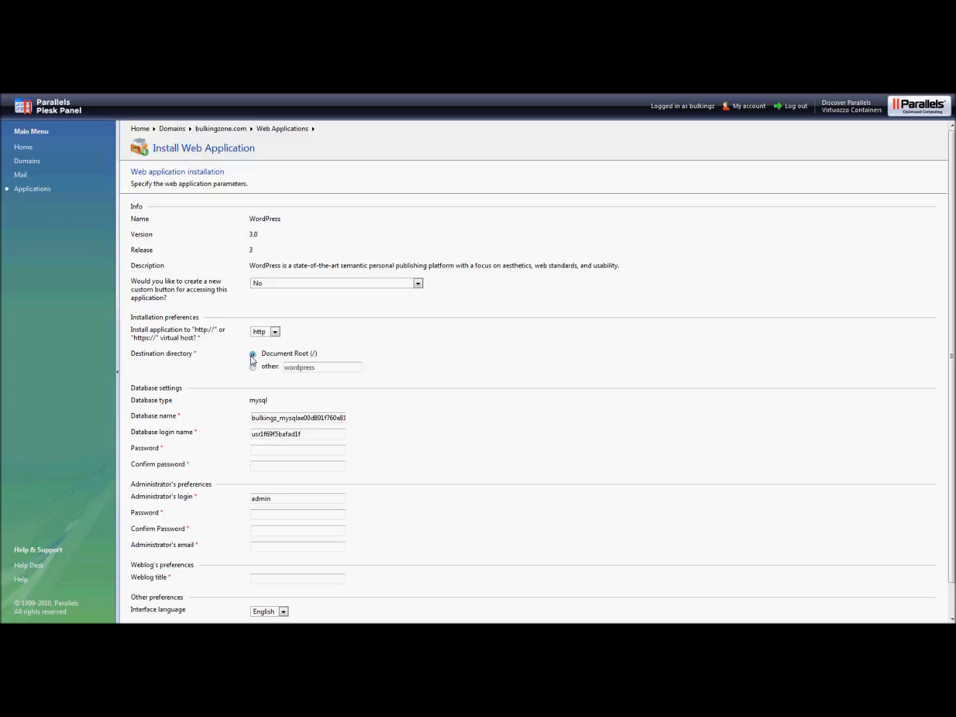
left_click(266, 448)
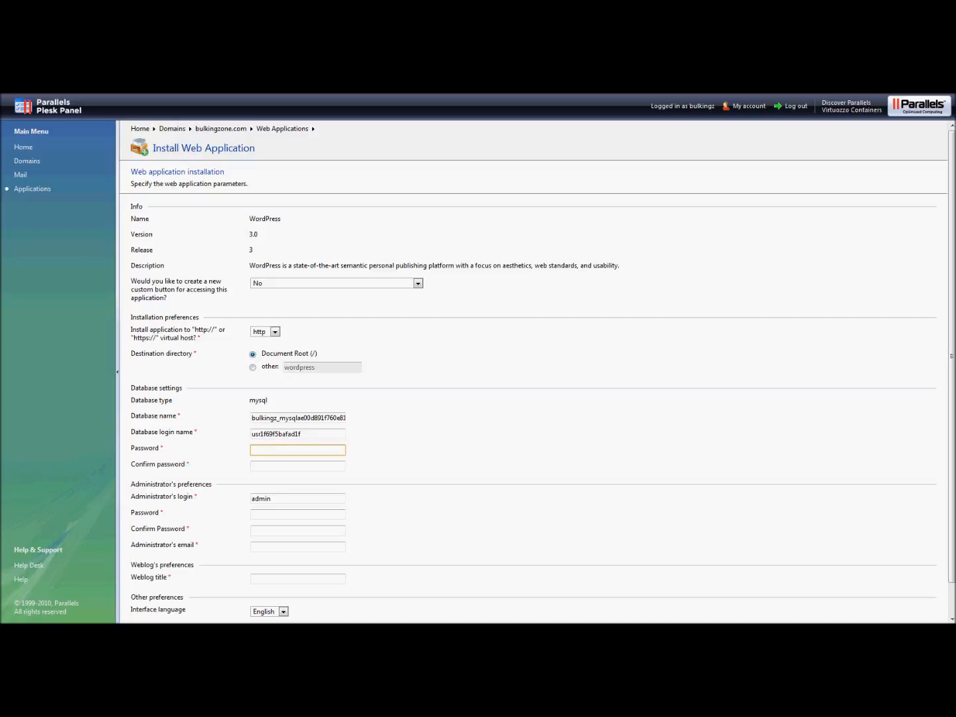
type("••")
key("BackSpace")
key("BackSpace")
type("•••••")
key("Tab")
type("•••••")
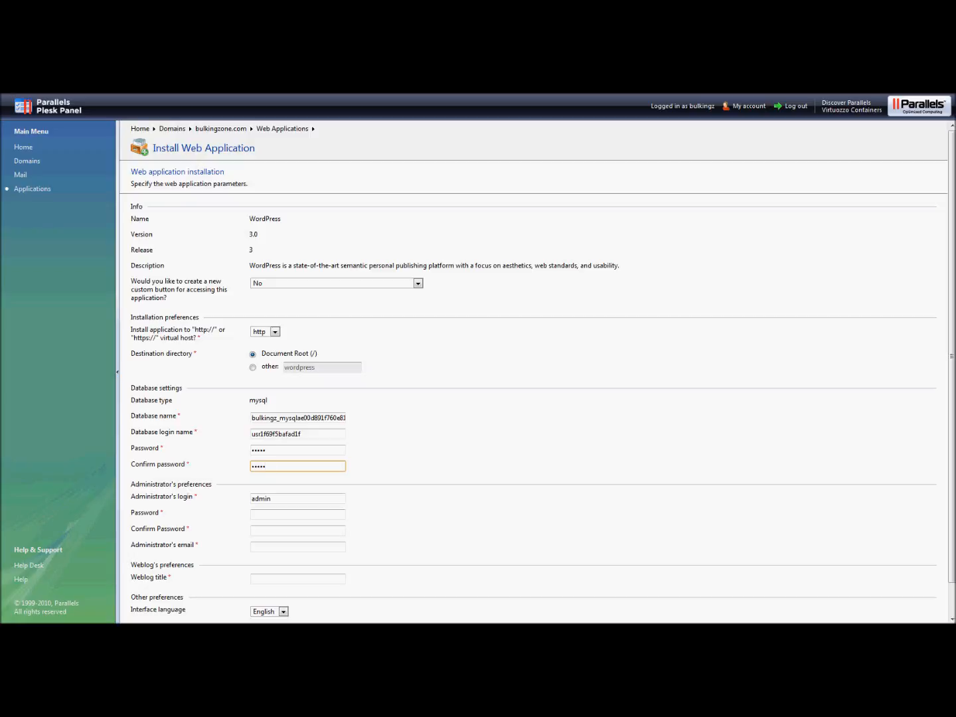
key("Tab")
key("Tab")
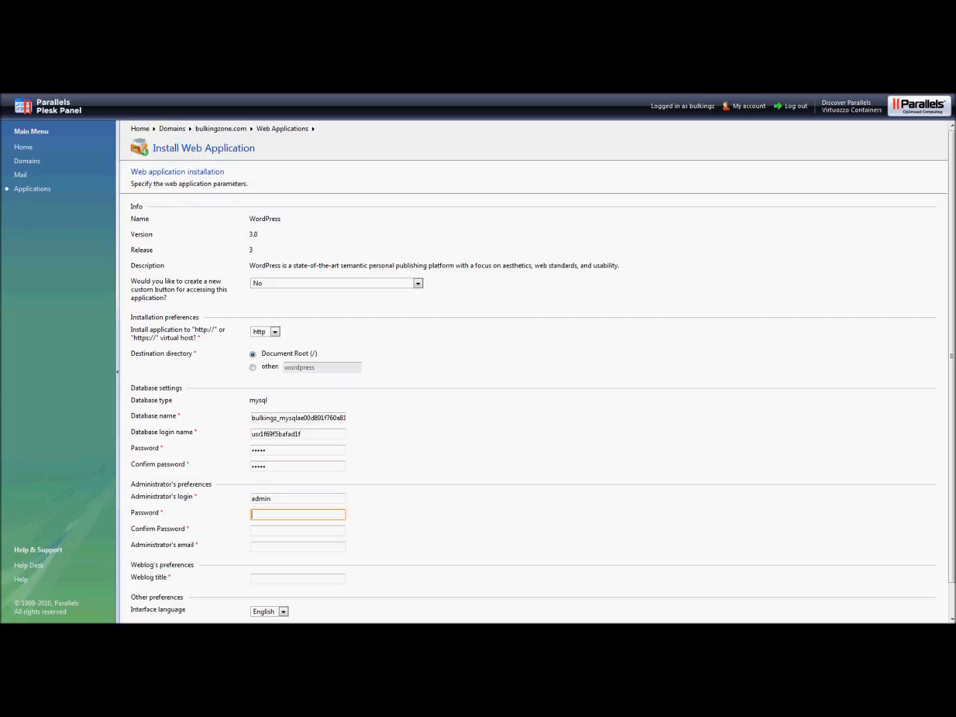
Step: Enter and confirm the admin password, fill in the administrator's e-mail, and set the weblog title to 'test'
type("•••••")
key("Tab")
type("••••")
key("BackSpace")
key("BackSpace")
key("BackSpace")
key("BackSpace")
type("•••••")
key("Tab")
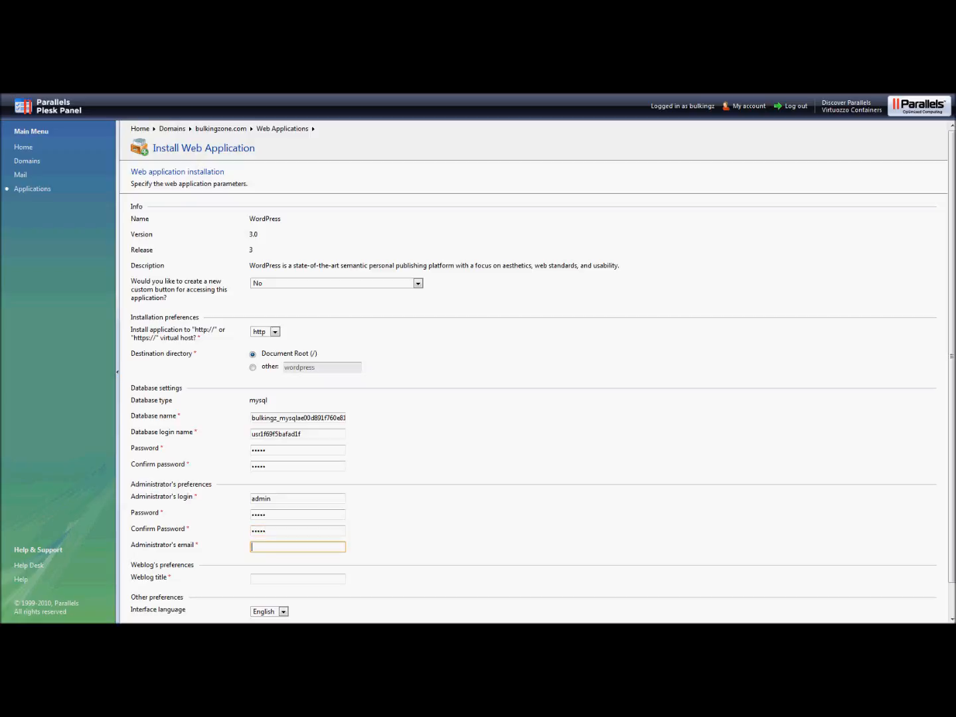
key("Tab")
type("test")
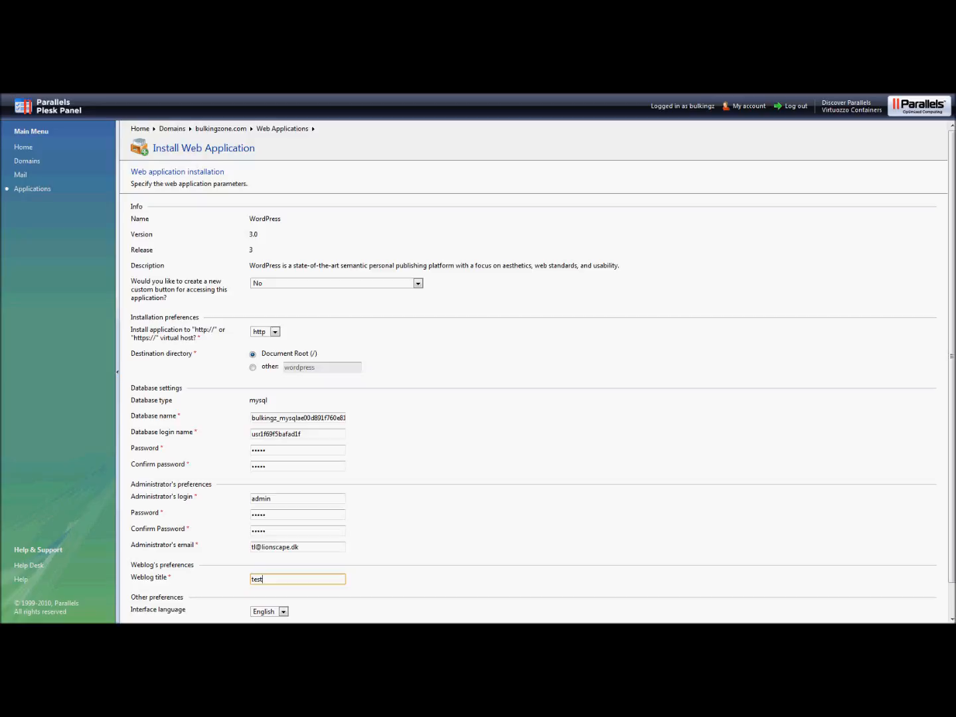
scroll(282, 245, "down", 1)
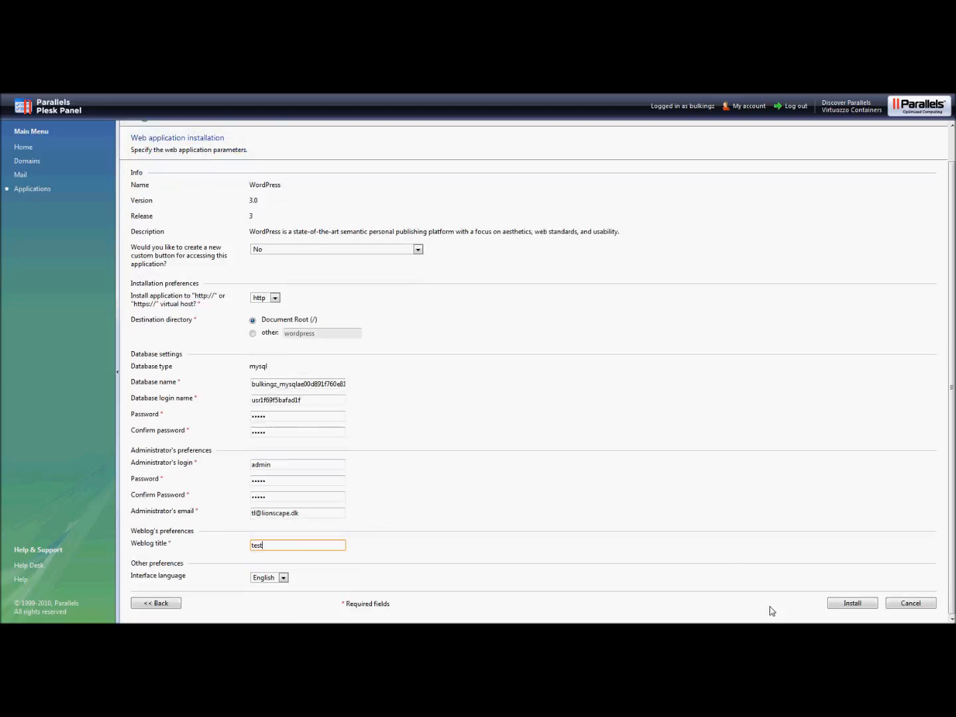
Step: Install WordPress 3.0, removing all existing files in the document root directory
left_click(852, 604)
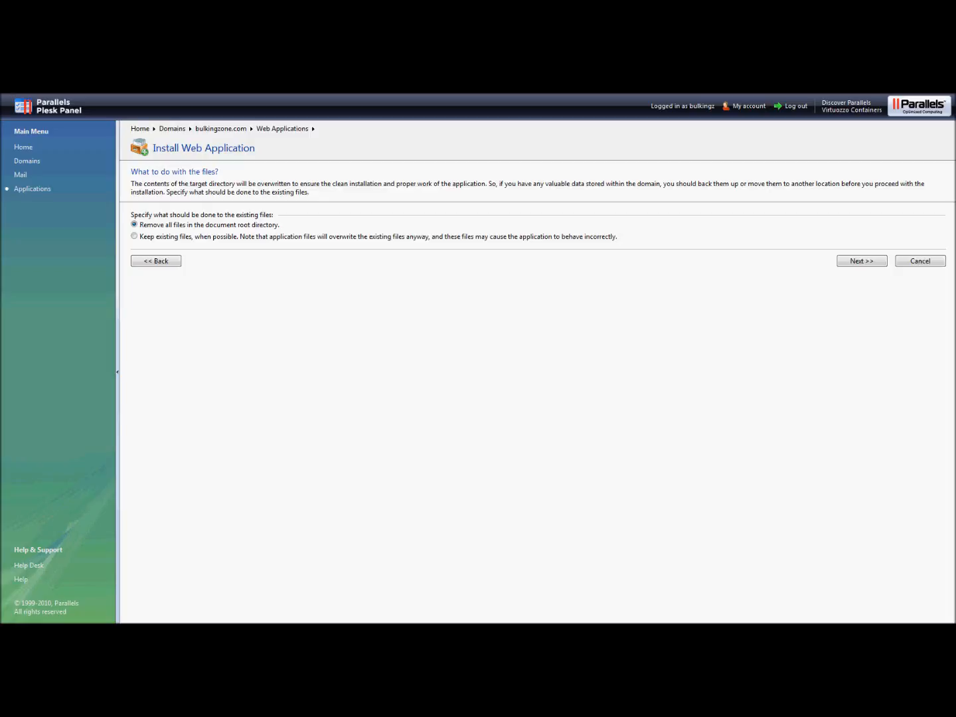
left_click(135, 237)
left_click(134, 225)
left_click(862, 261)
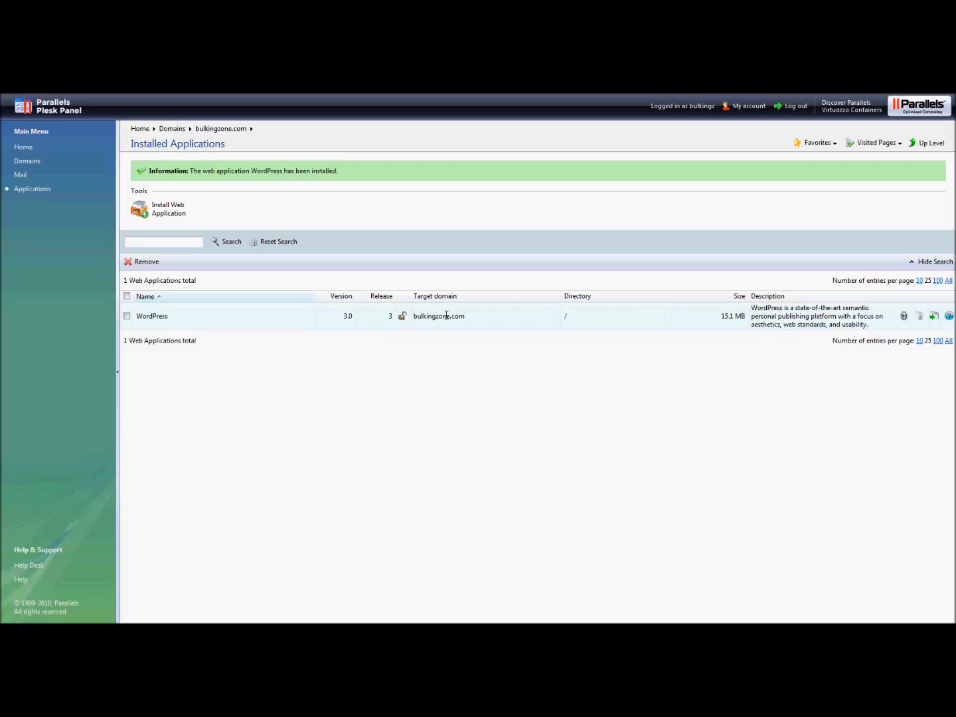
Step: Check WordPress's site links, then tick the WordPress 3.0 entry in Installed Applications
left_click(934, 318)
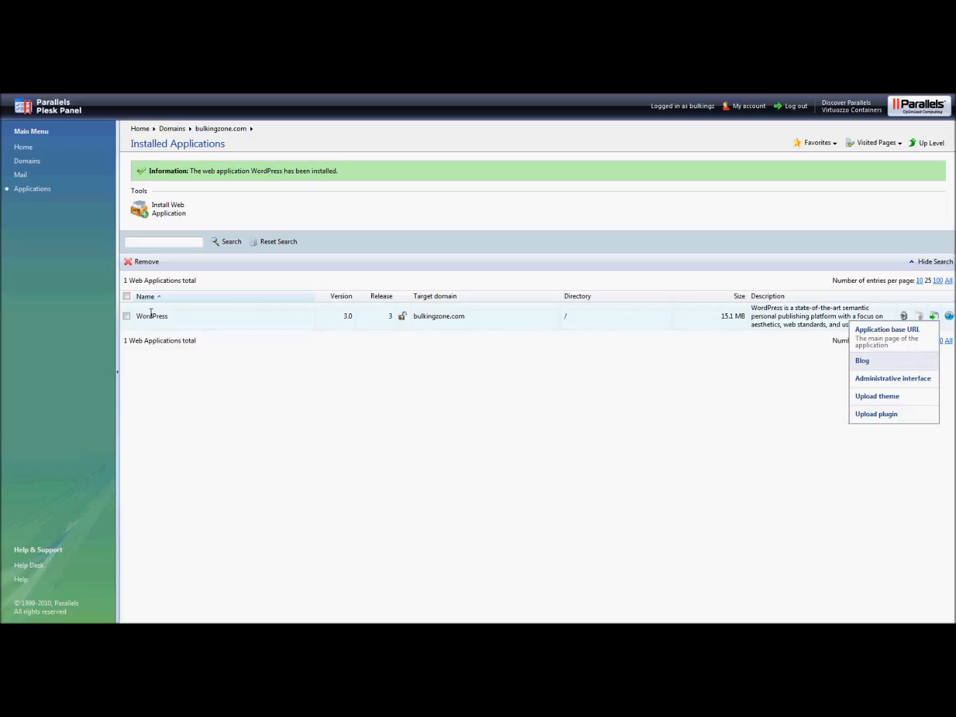
left_click(183, 399)
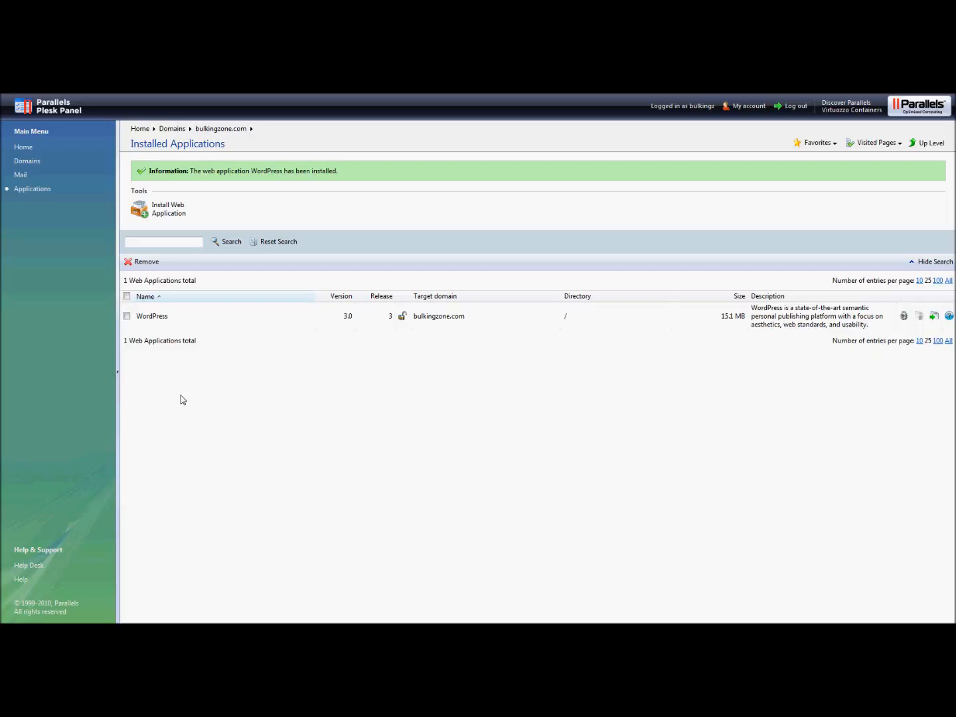
left_click(127, 319)
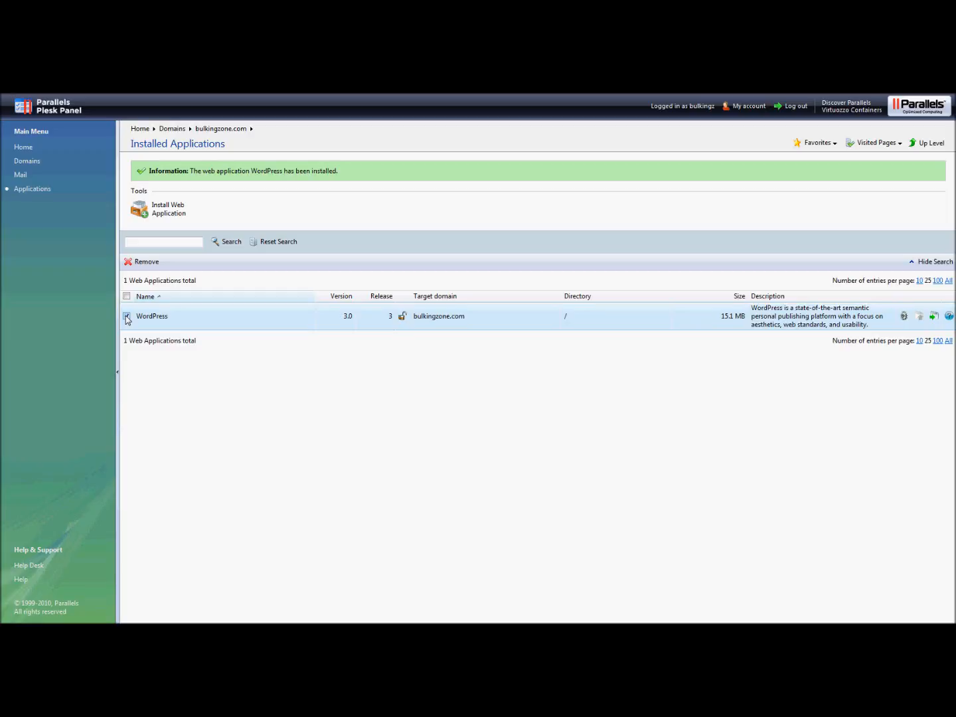
Step: Remove the ticked WordPress-3.0-3 installation from bulkingzone.com, confirming the removal
left_click(140, 262)
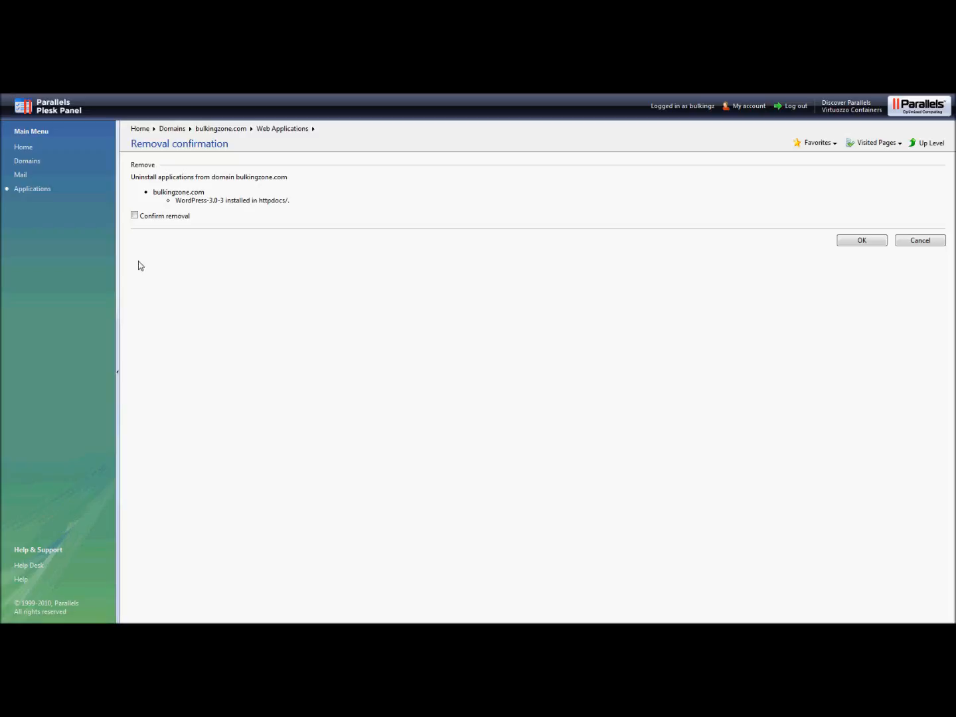
left_click(134, 215)
left_click(862, 240)
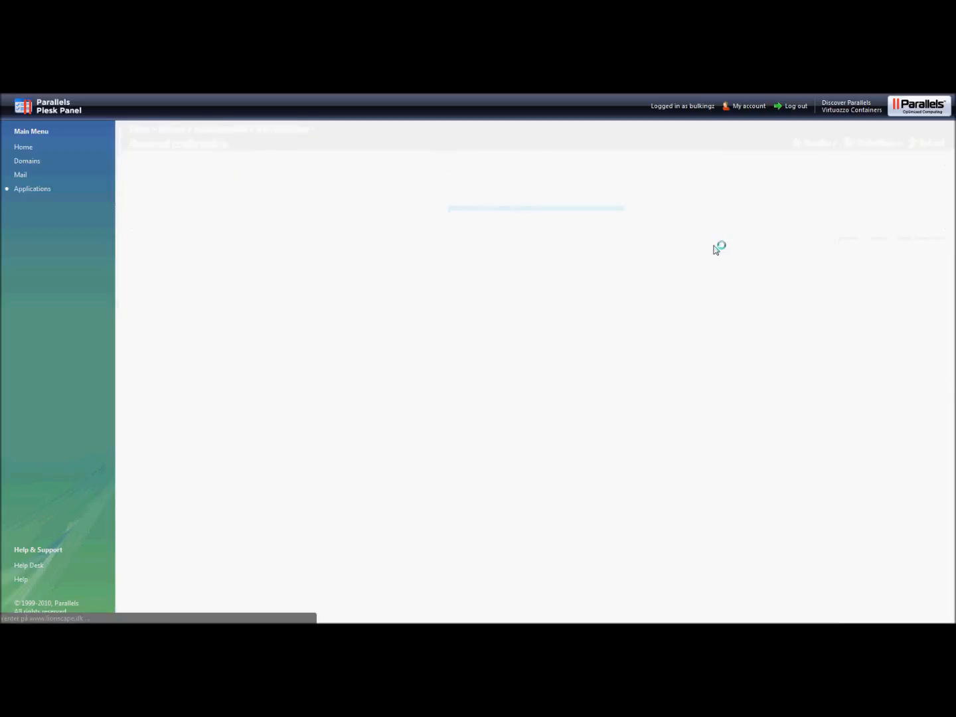